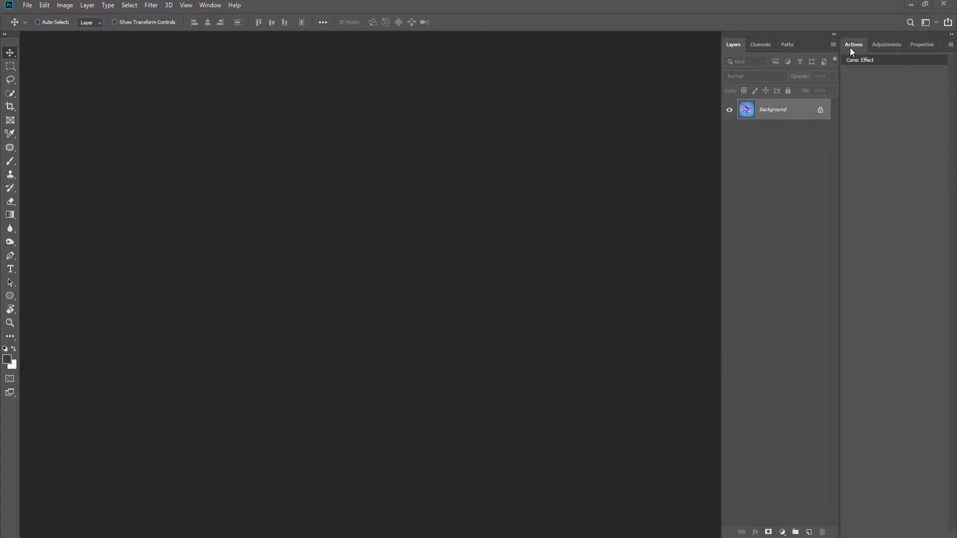
- With the Actions panel confirmed visible, open the donut render 1_0000 from the Batch folder
click(210, 5)
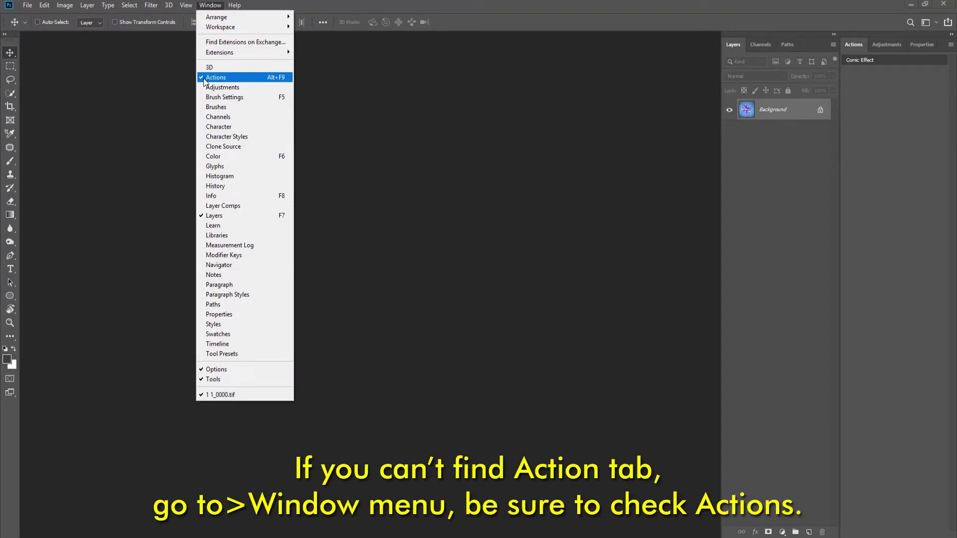
click(853, 46)
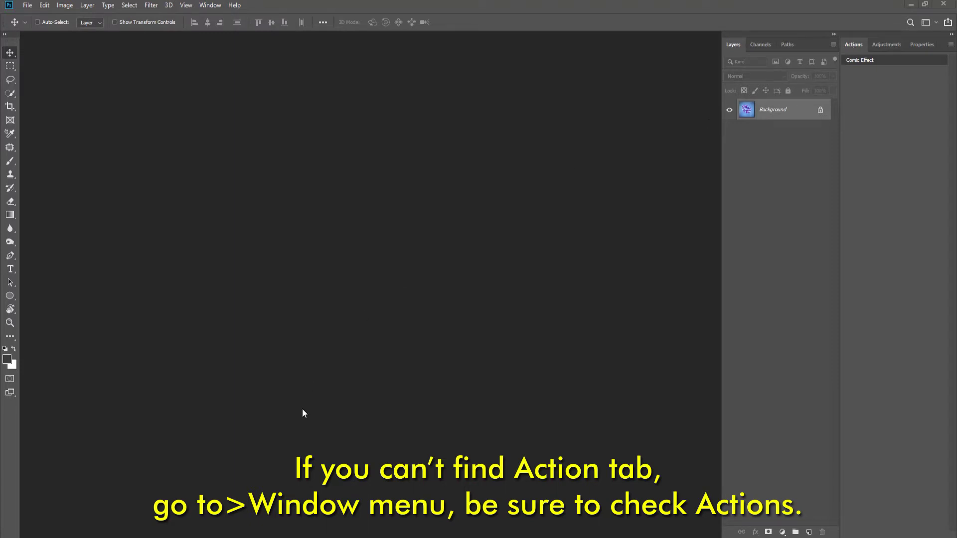
click(27, 6)
click(40, 28)
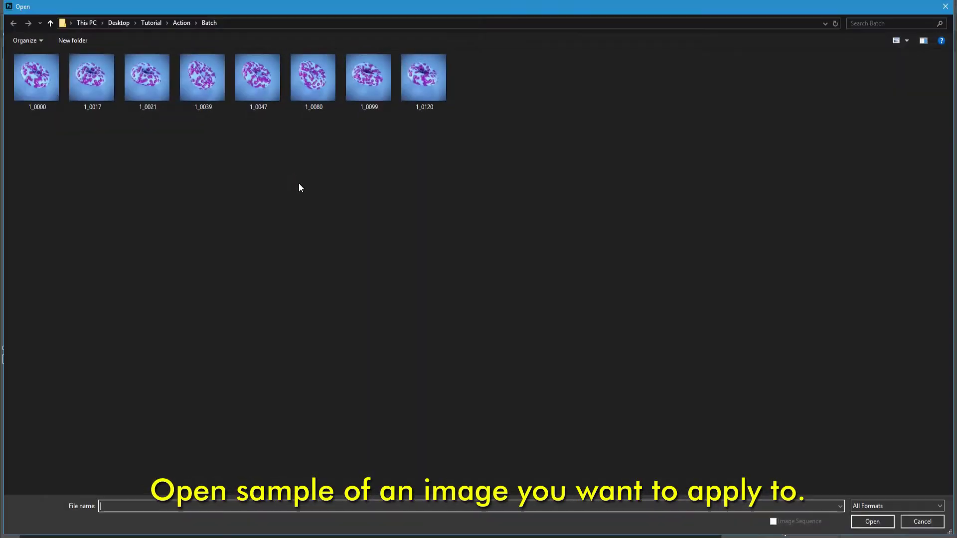
double_click(30, 87)
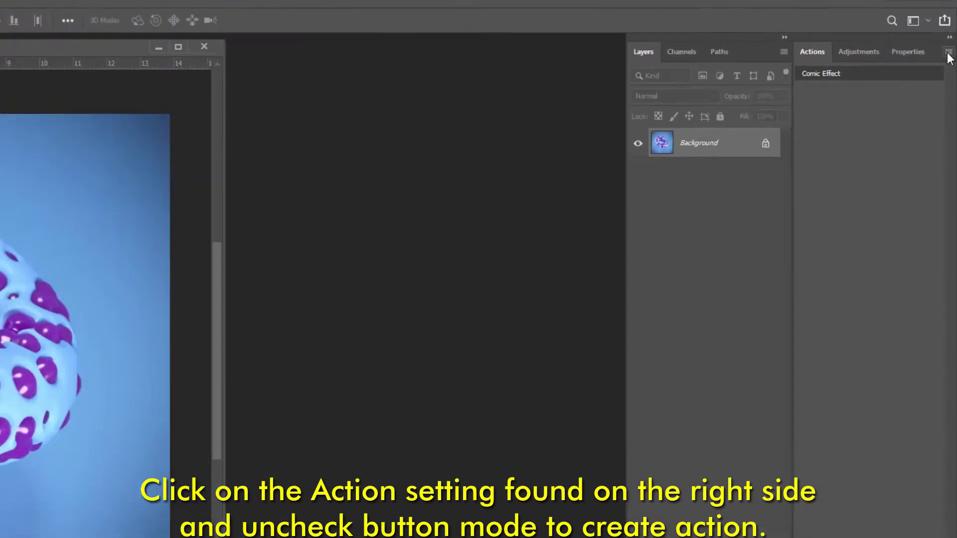
- Turn off Button Mode in the Actions panel and create a new action set named BATCH
click(949, 52)
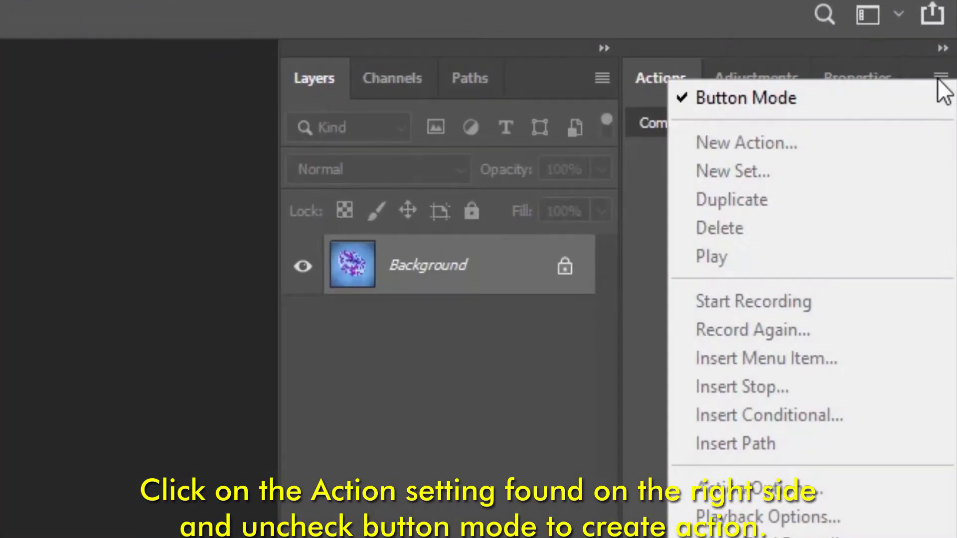
click(892, 61)
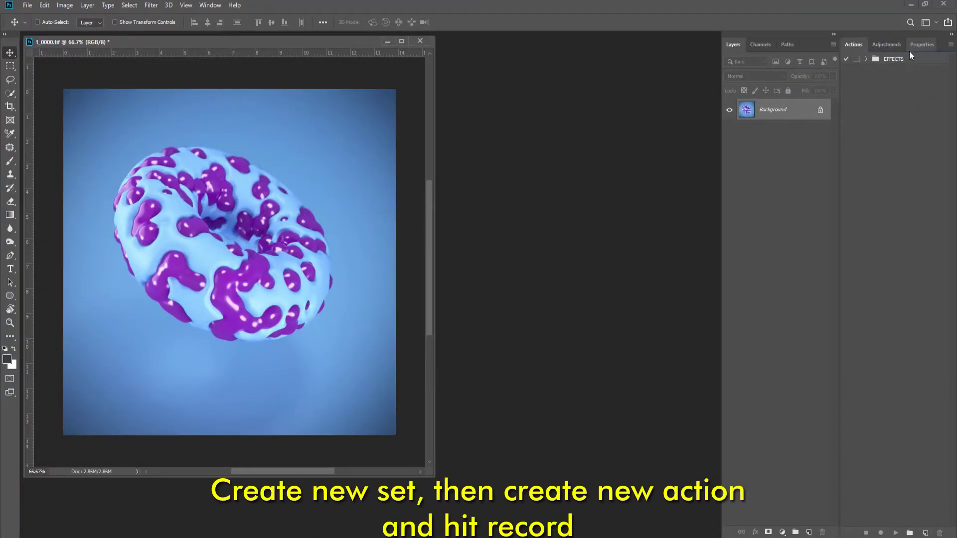
click(910, 533)
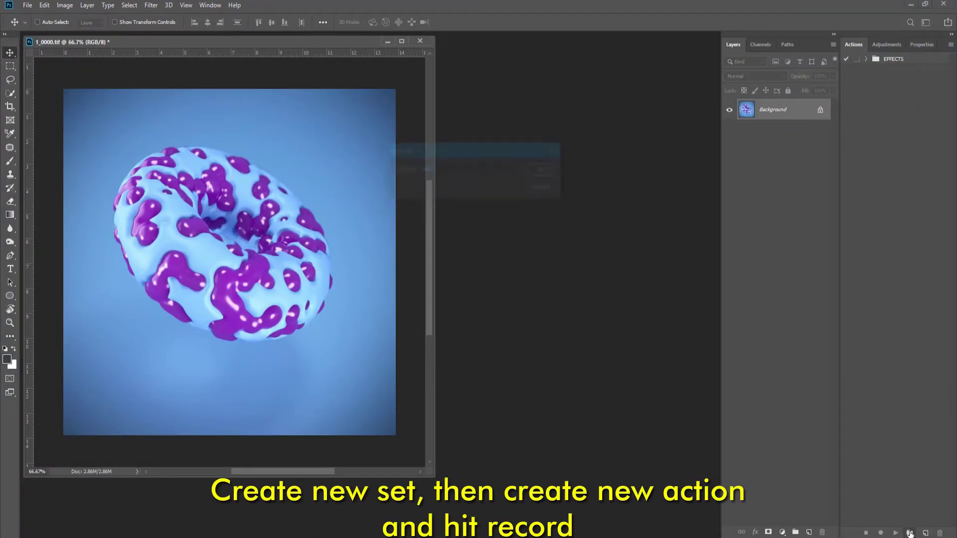
text(BA)
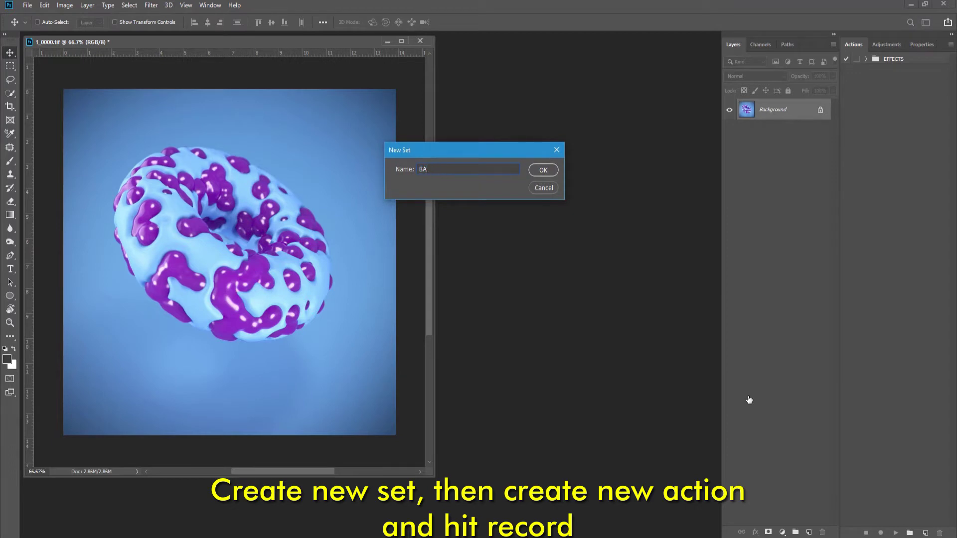
text(TCH)
click(540, 169)
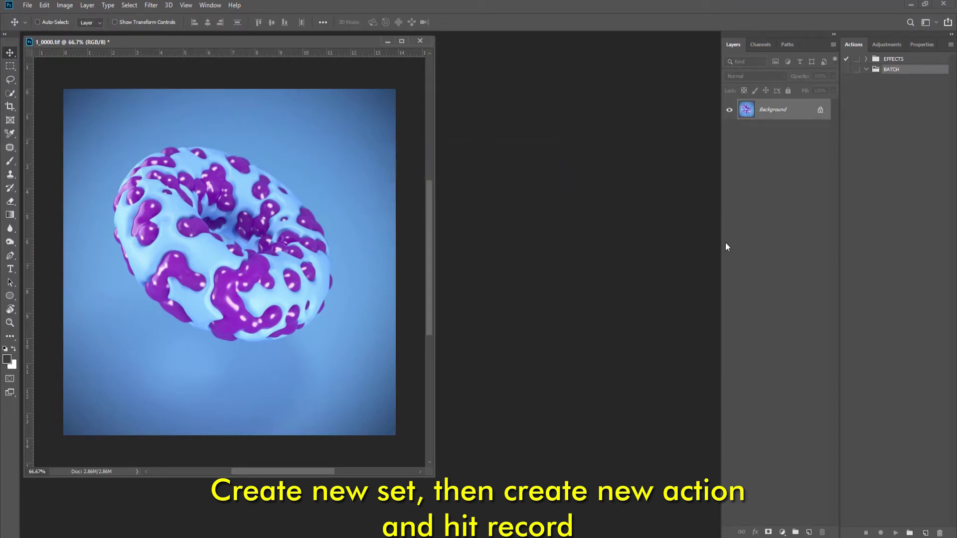
- Create a BLACK & WHITE action in the BATCH set and start recording
click(925, 533)
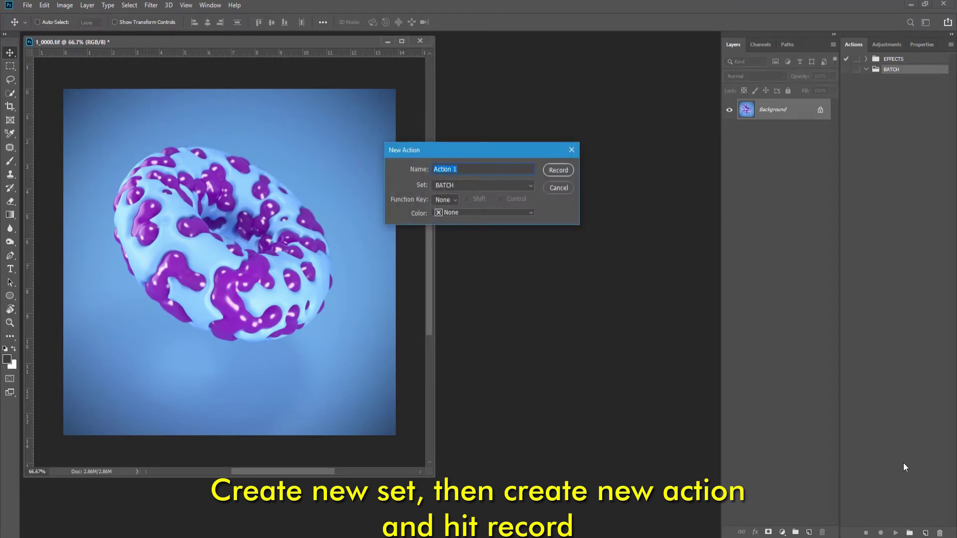
text(BLA)
text(CK)
text( & WHI)
text(TE)
click(560, 169)
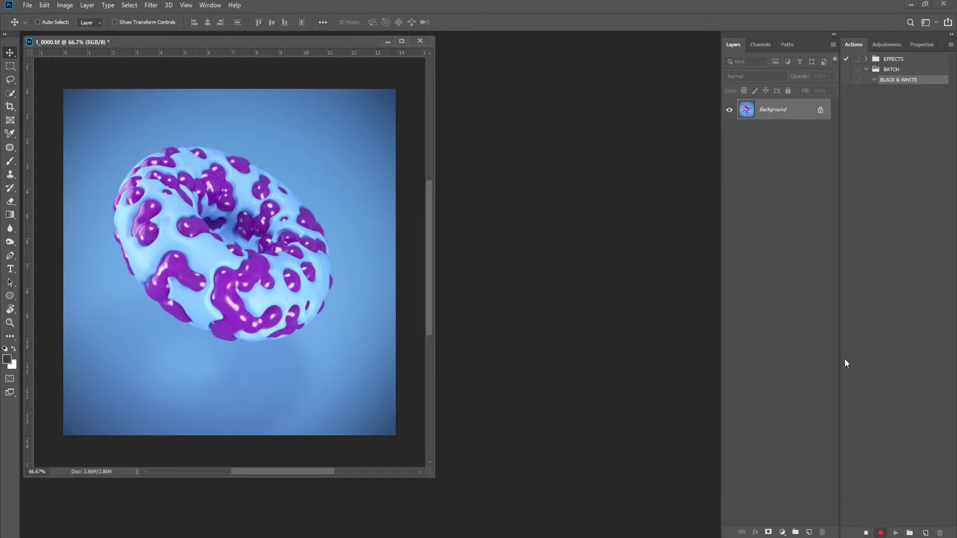
- Add a Hue/Saturation adjustment layer with Saturation at -100
click(781, 532)
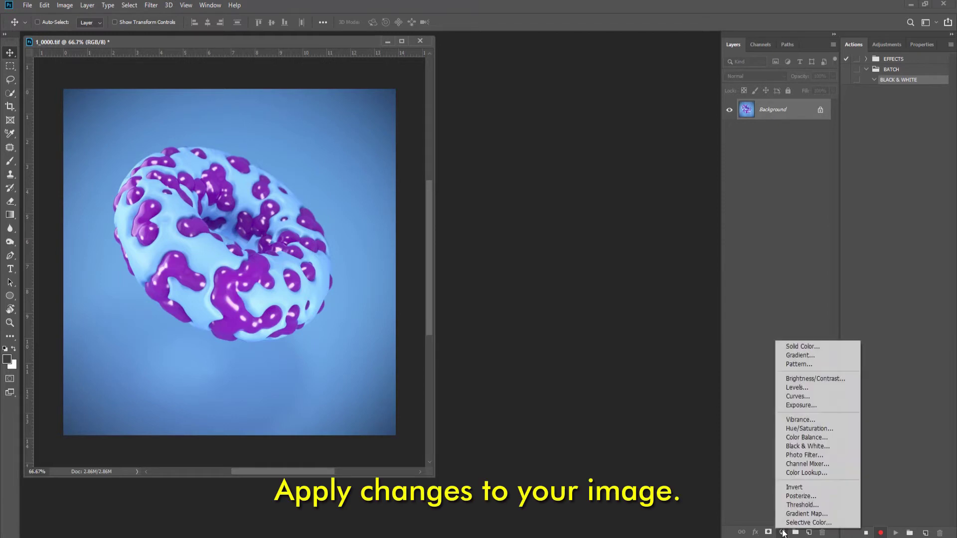
click(805, 428)
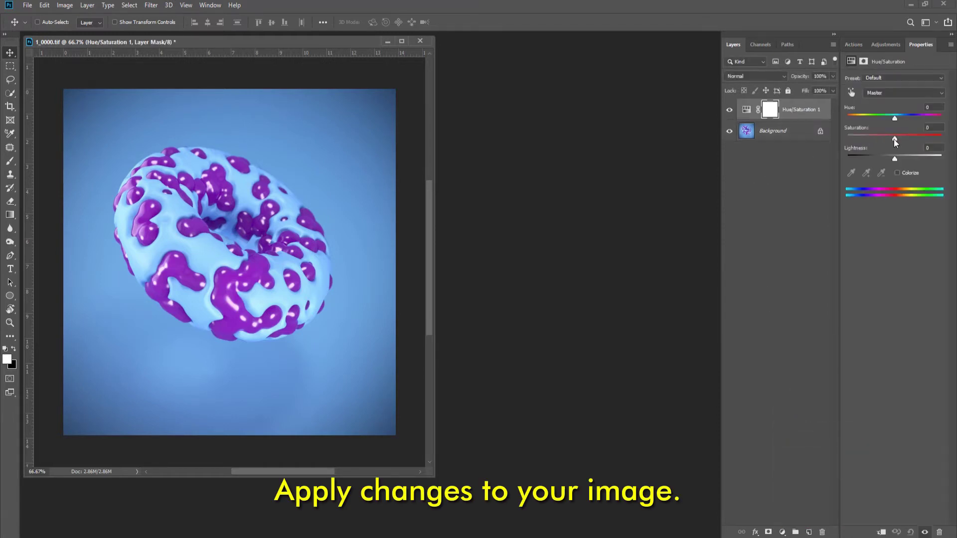
drag(894, 139, 823, 147)
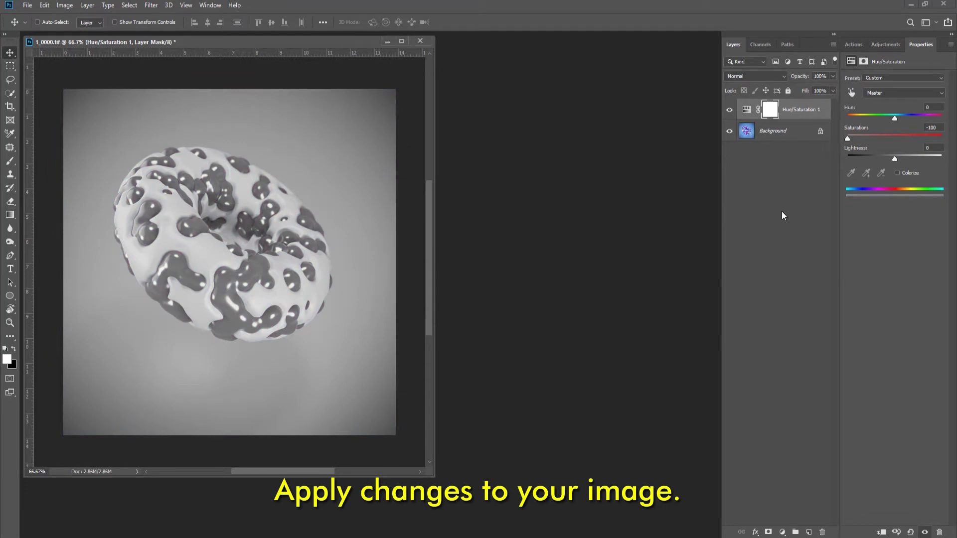
- Add a Curves adjustment layer with black and white points dragged inward for contrast
click(781, 532)
click(801, 398)
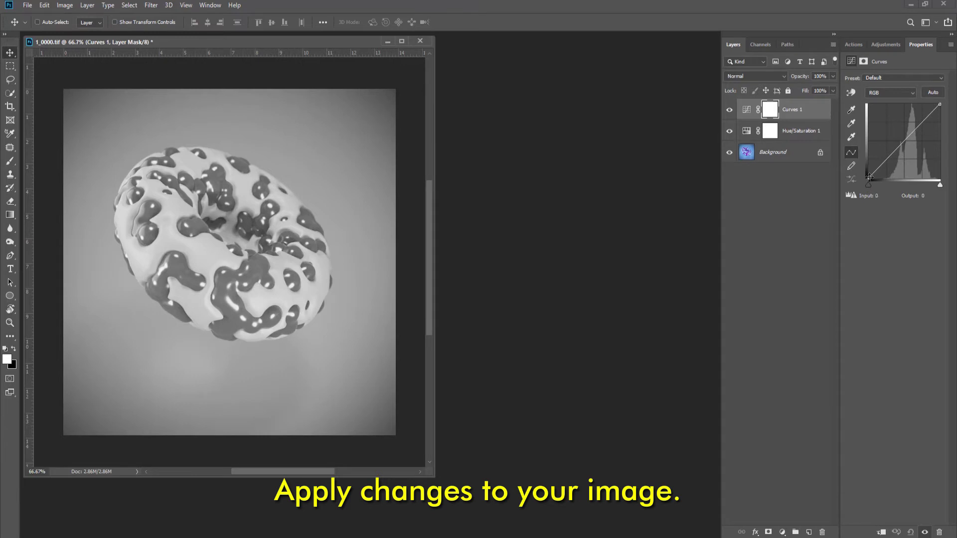
drag(869, 178, 875, 178)
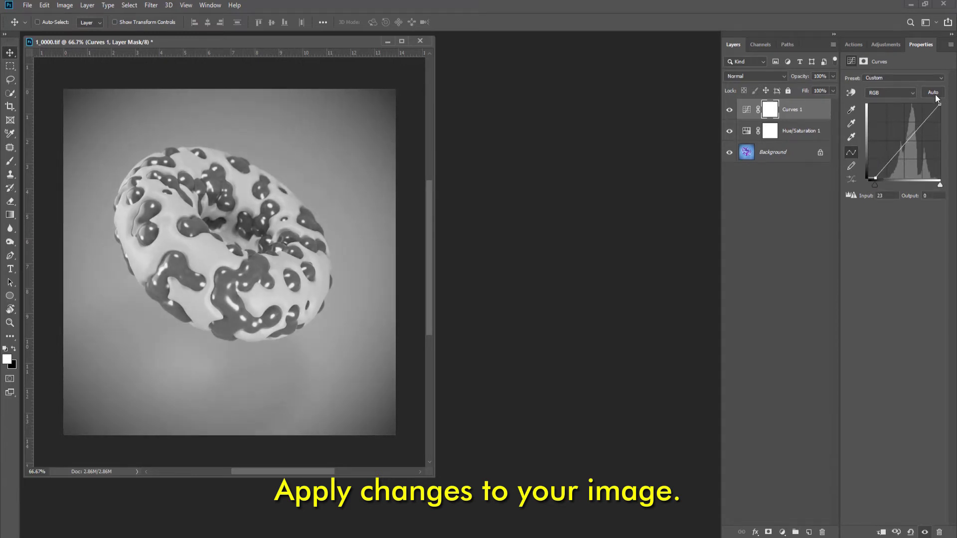
drag(939, 104, 933, 104)
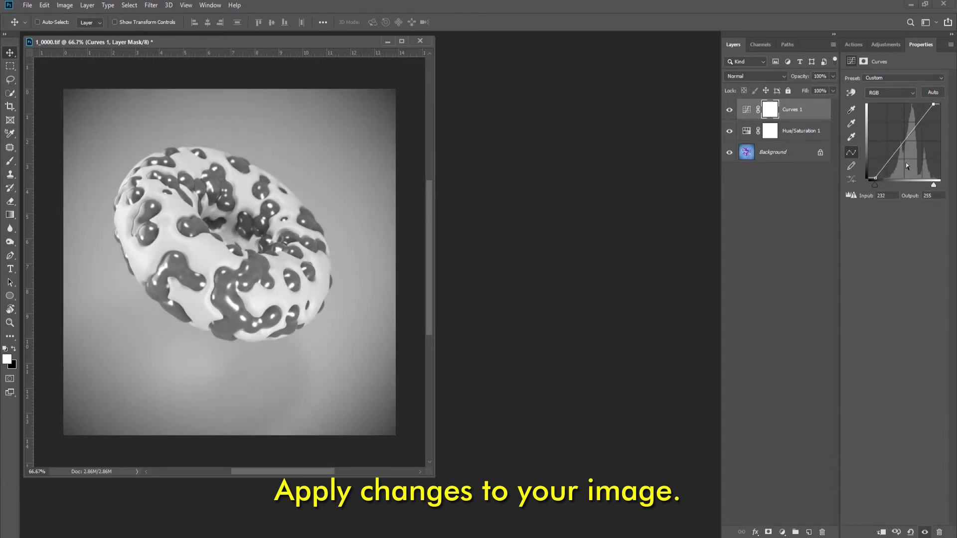
drag(874, 177, 876, 178)
drag(933, 104, 935, 104)
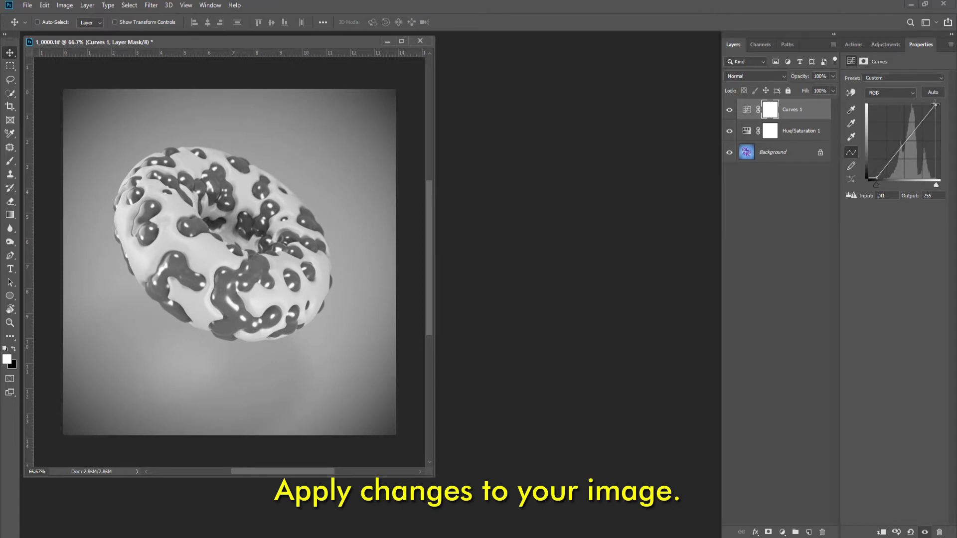
drag(935, 104, 934, 105)
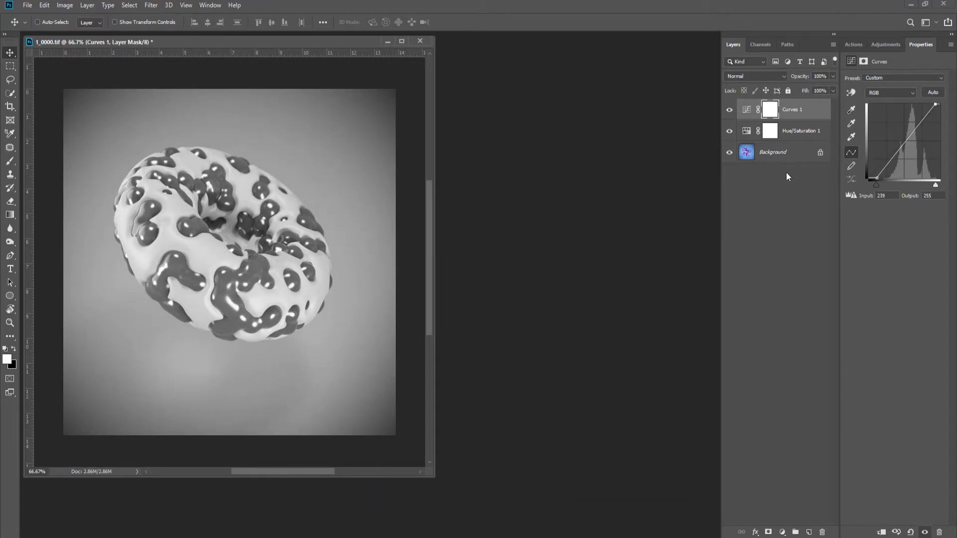
- Flatten the image, stop recording, and select the BLACK & WHITE action
click(129, 6)
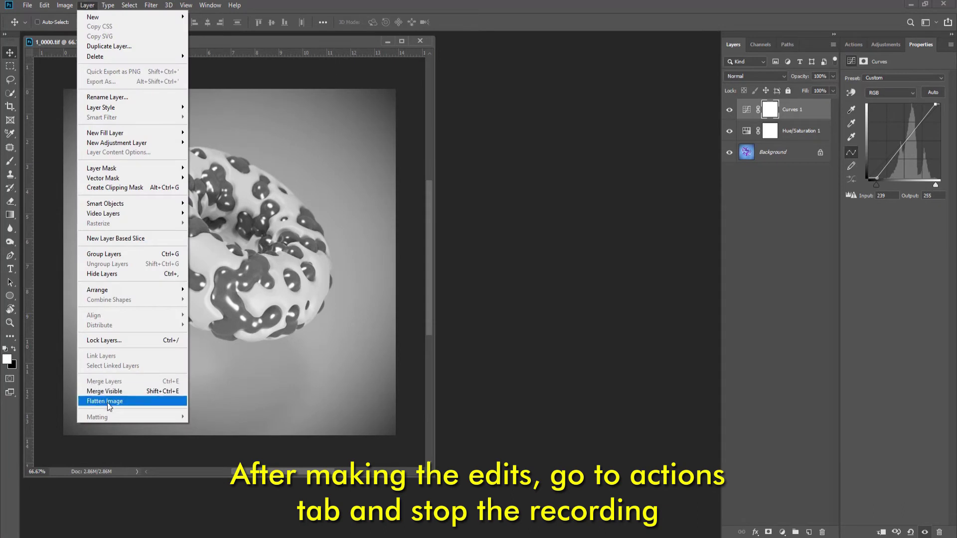
click(107, 402)
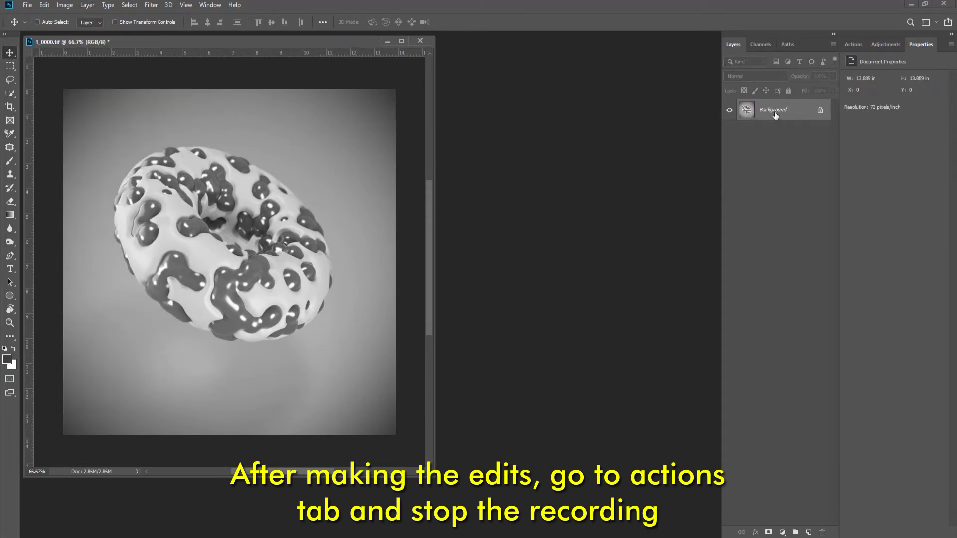
click(852, 46)
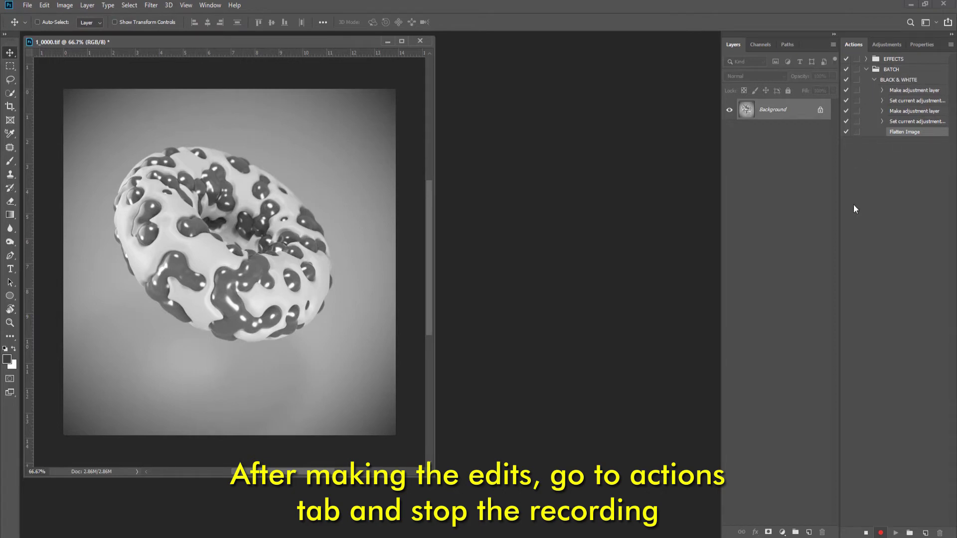
click(865, 532)
click(909, 81)
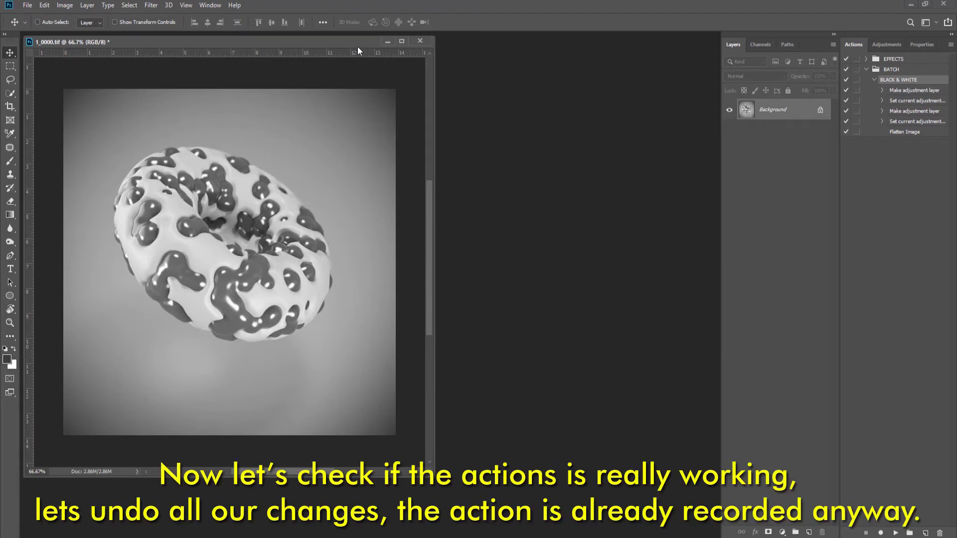
- Open the History panel from the Window menu
click(208, 7)
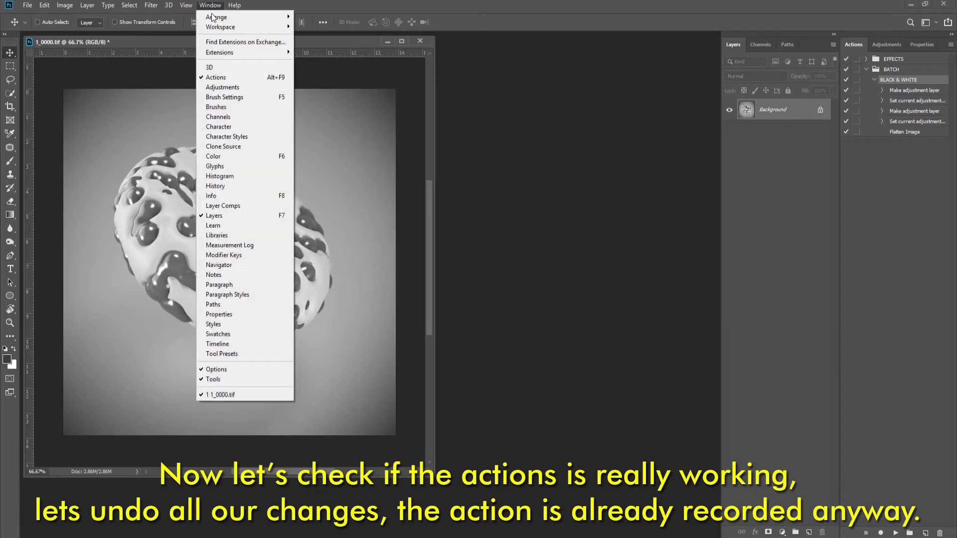
click(215, 185)
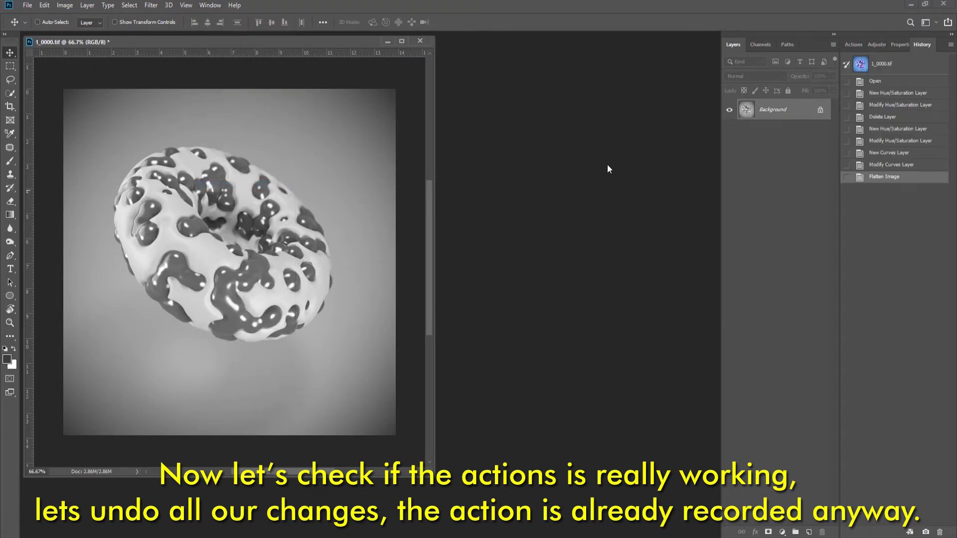
- Revert to the opening History snapshot and play the BLACK & WHITE action on the image
click(903, 65)
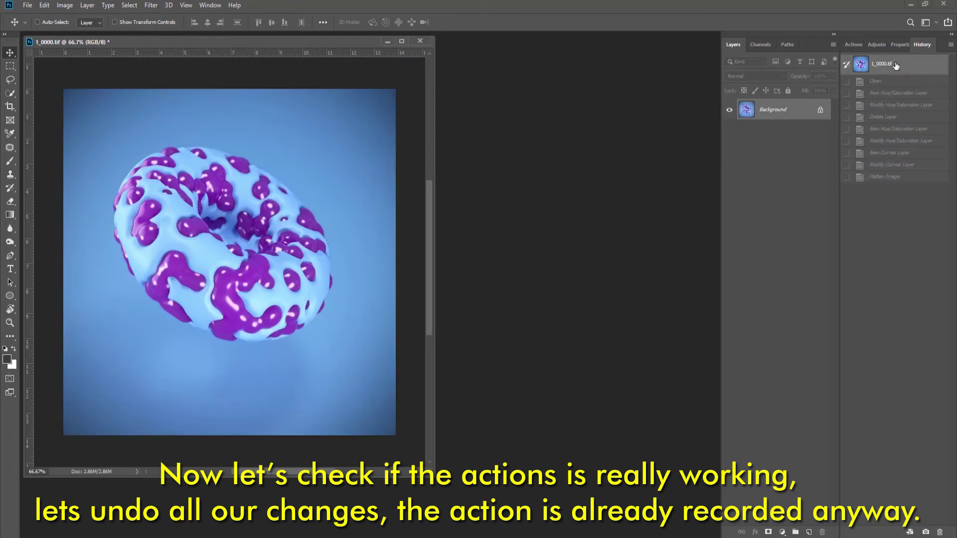
click(855, 44)
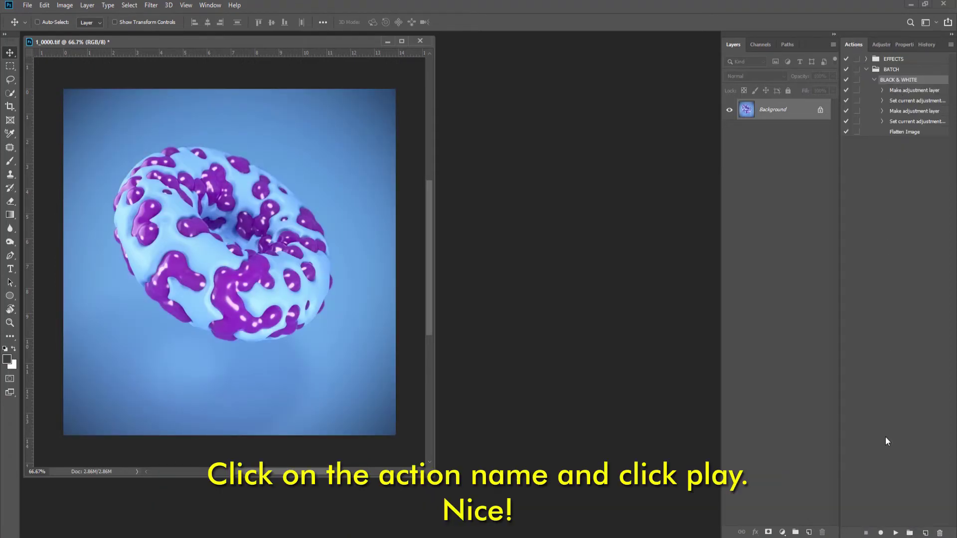
click(895, 533)
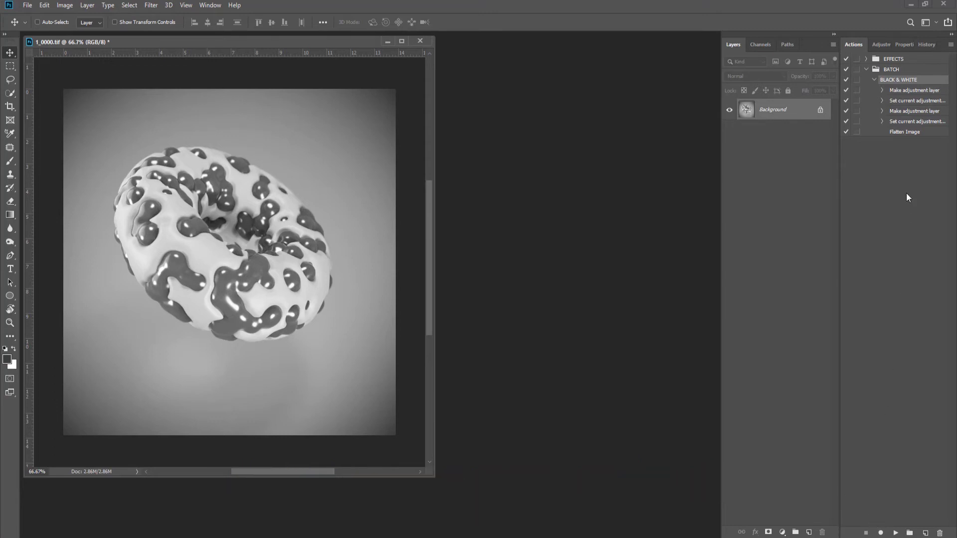
- Collapse the BLACK & WHITE action and switch the Actions panel to Button Mode
click(874, 80)
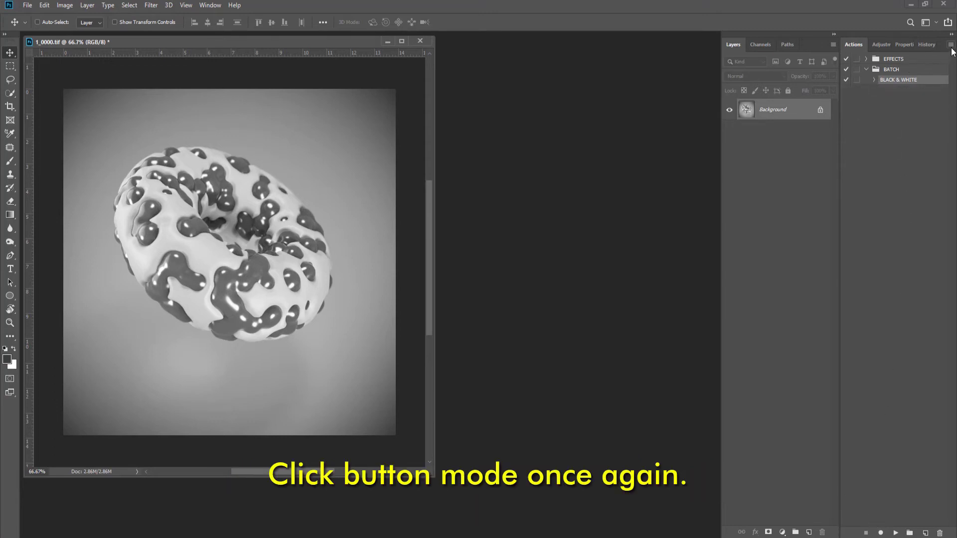
click(950, 45)
click(910, 55)
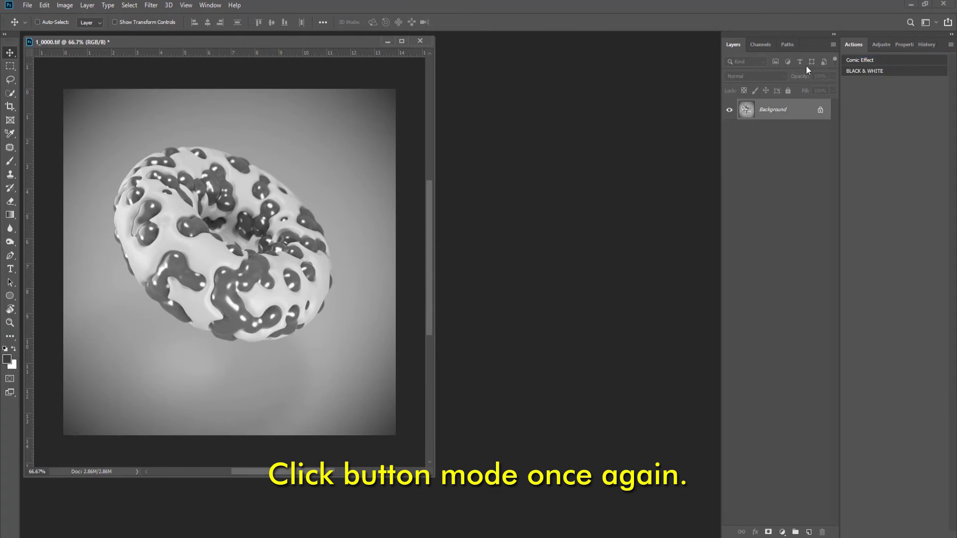
- Close the 1_0000.tif image without saving changes
drag(352, 41, 374, 44)
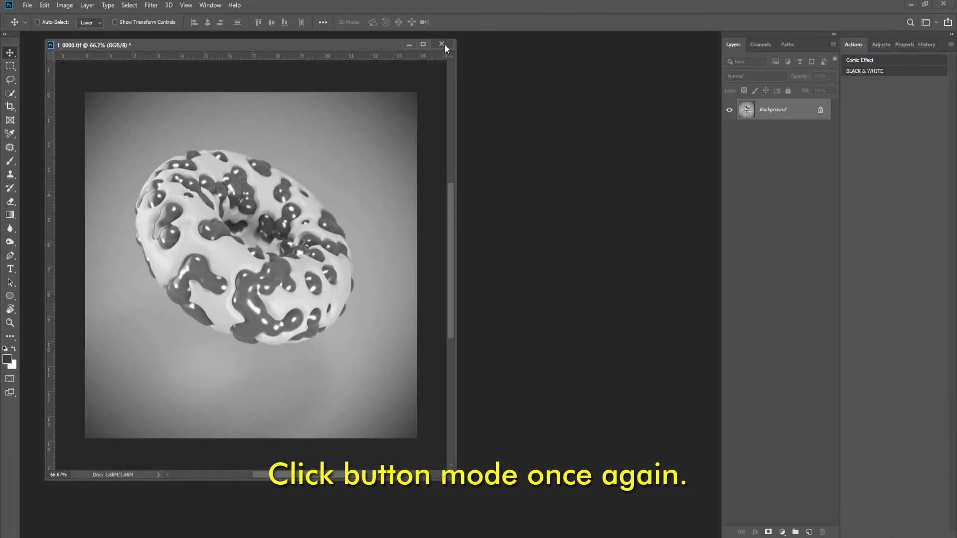
click(445, 44)
click(482, 204)
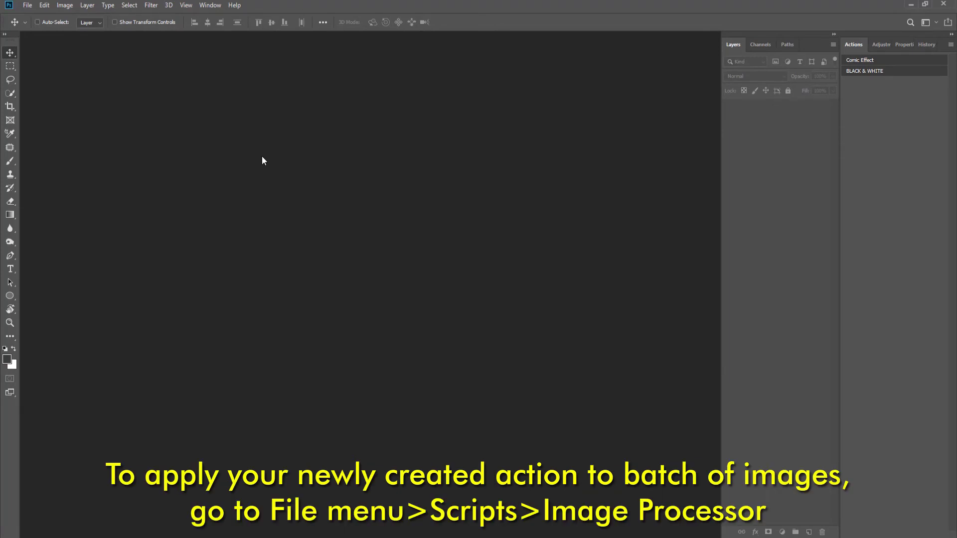
- Open File > Scripts > Image Processor and set Action > Batch as the source folder
click(29, 6)
mouse_move(38, 247)
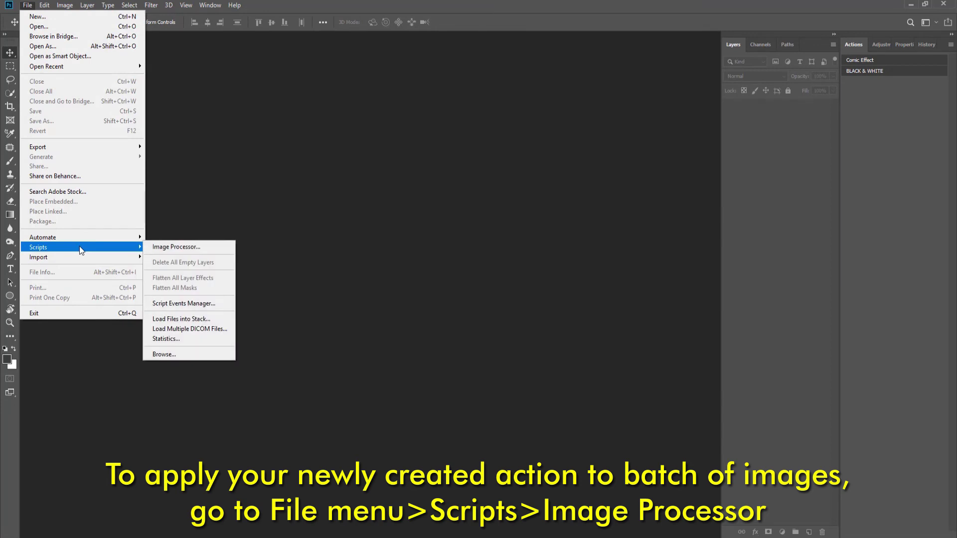
click(182, 247)
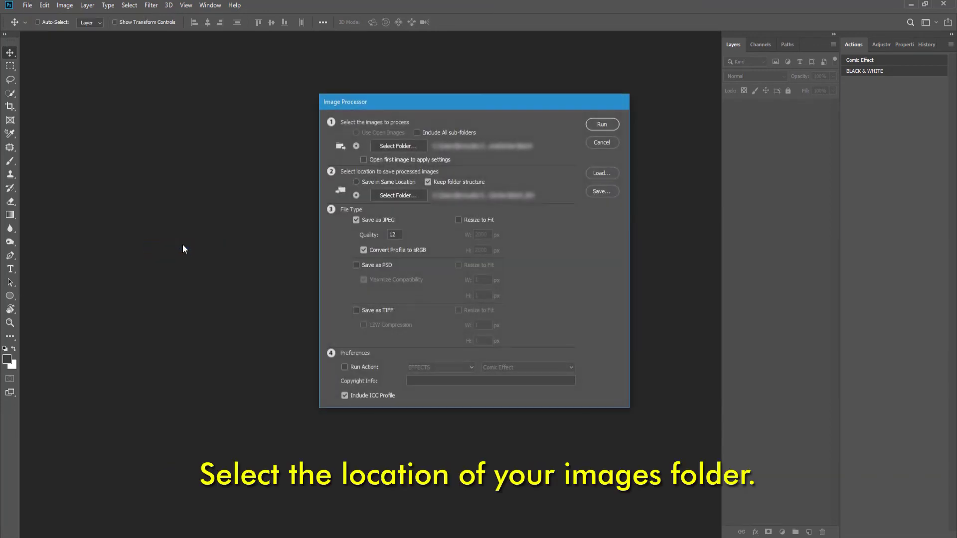
click(390, 145)
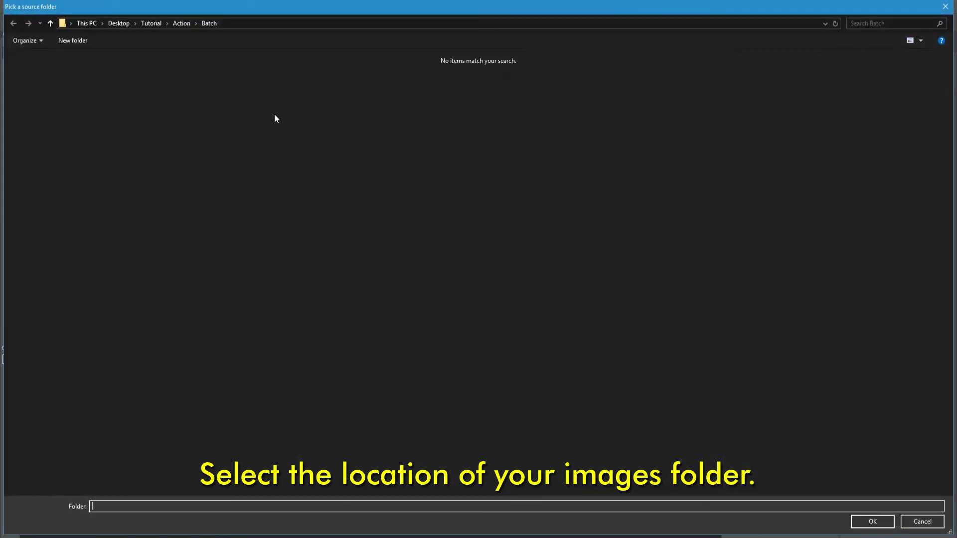
click(181, 22)
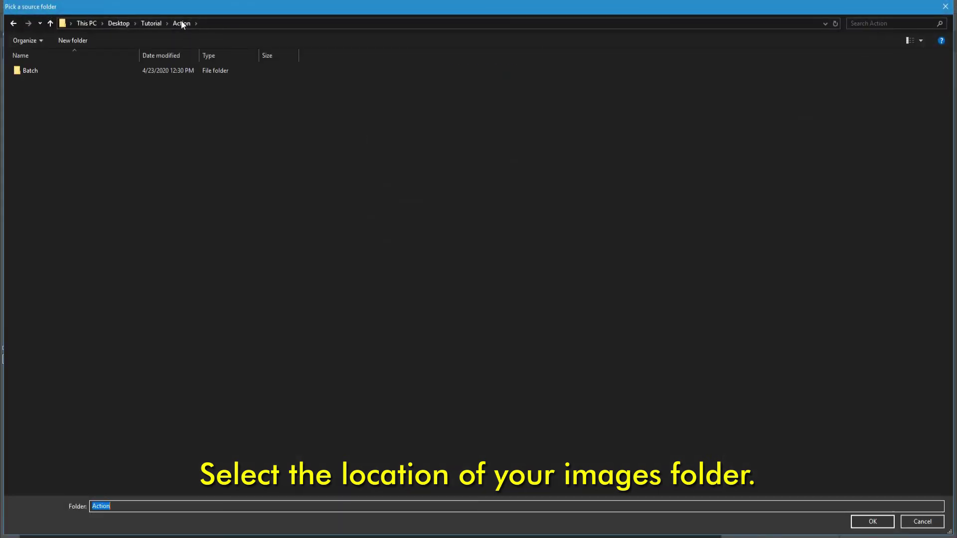
click(55, 66)
double_click(55, 68)
click(872, 522)
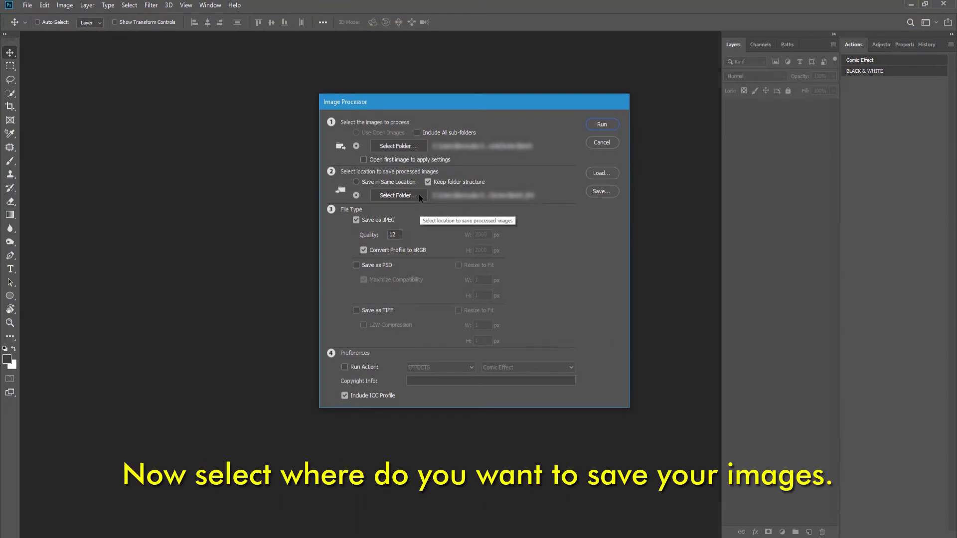
- Create a Batch_Black & White folder inside Action and set it as the save location
click(392, 196)
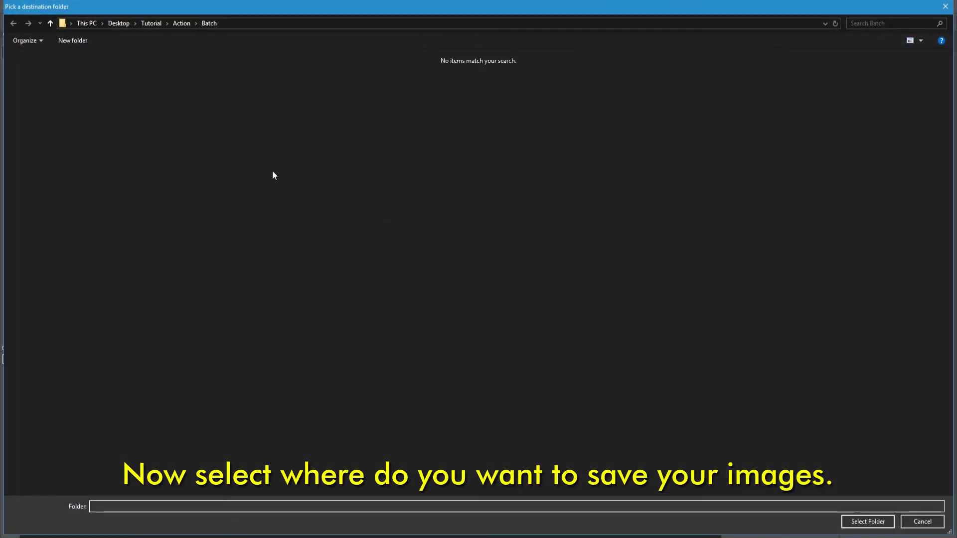
click(182, 24)
click(70, 40)
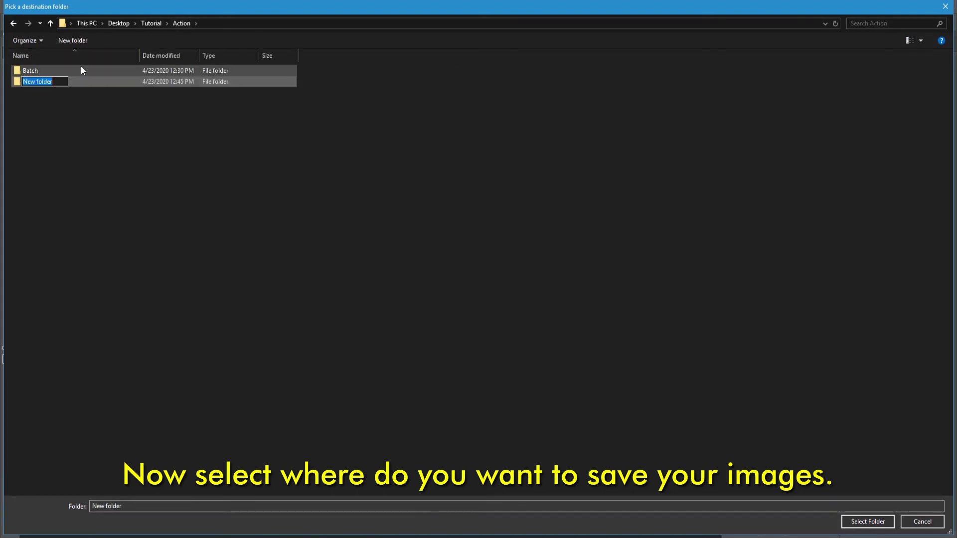
text(Batch_Black & )
text(White)
key(Return)
click(62, 84)
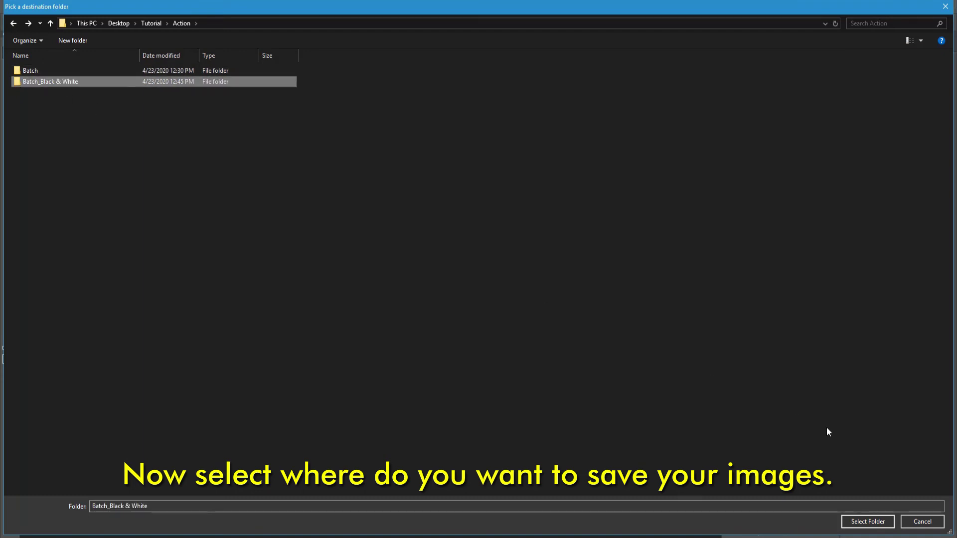
click(869, 525)
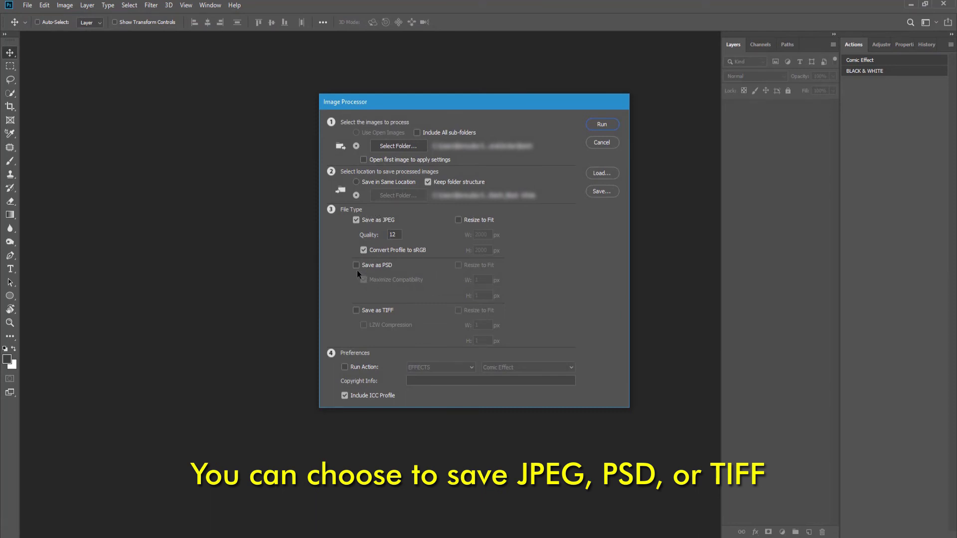
- Enable Run Action with the BATCH set's BLACK & WHITE action and run the Image Processor
click(345, 367)
click(459, 369)
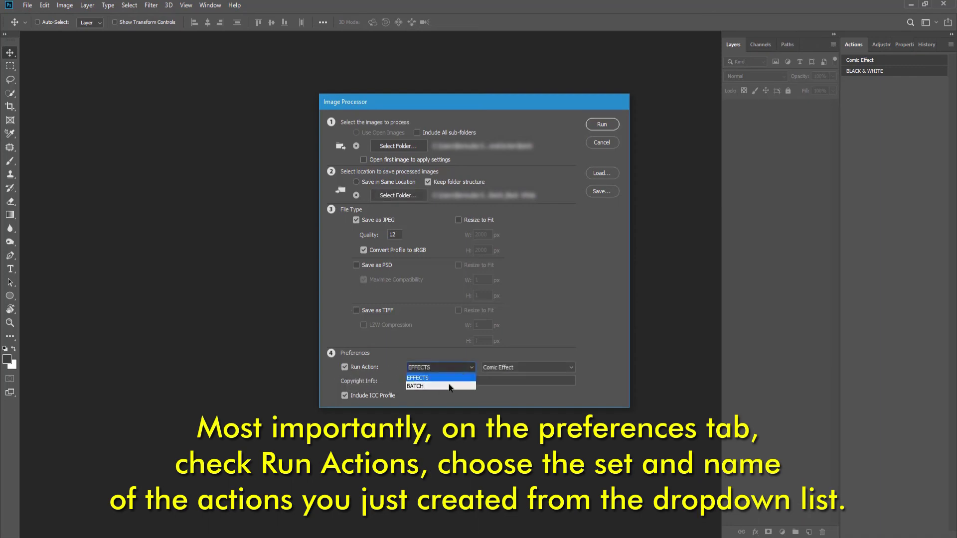
click(450, 384)
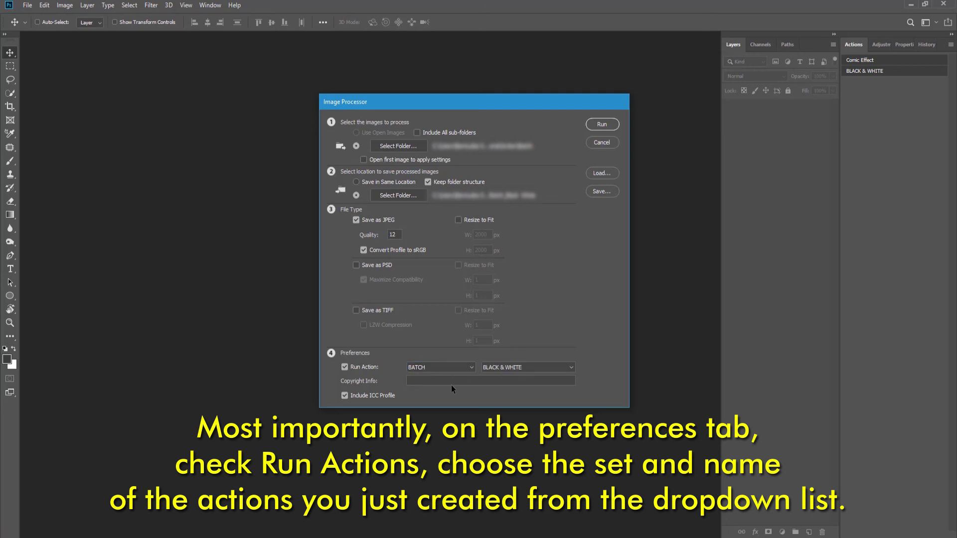
click(554, 368)
click(539, 379)
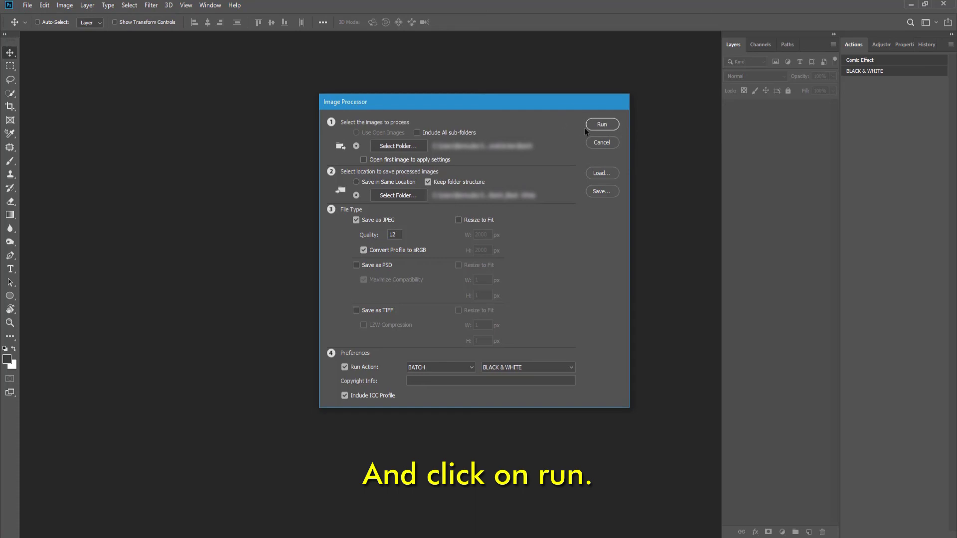
click(605, 125)
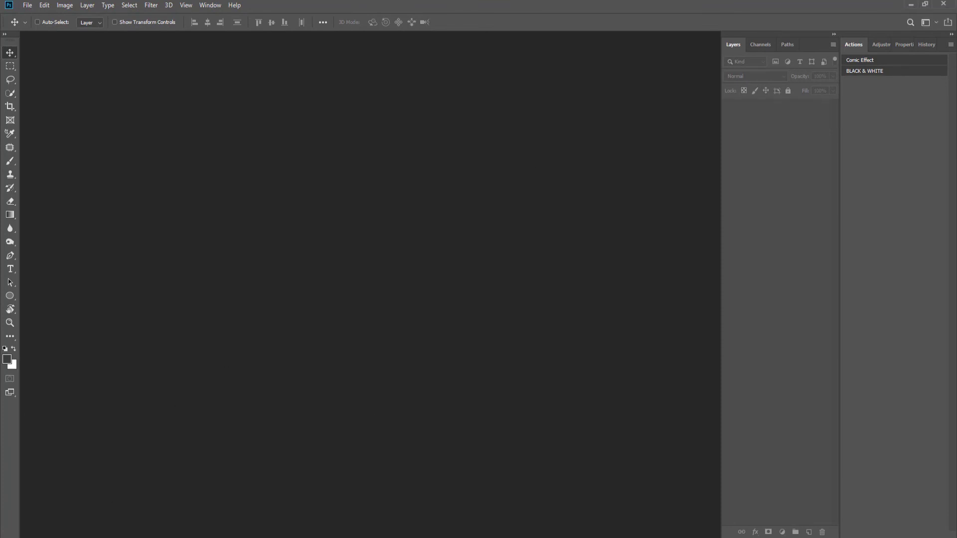
- Open the Batch_Black & White folder in Explorer and browse the greyscale JPEGs in Photos
click(100, 531)
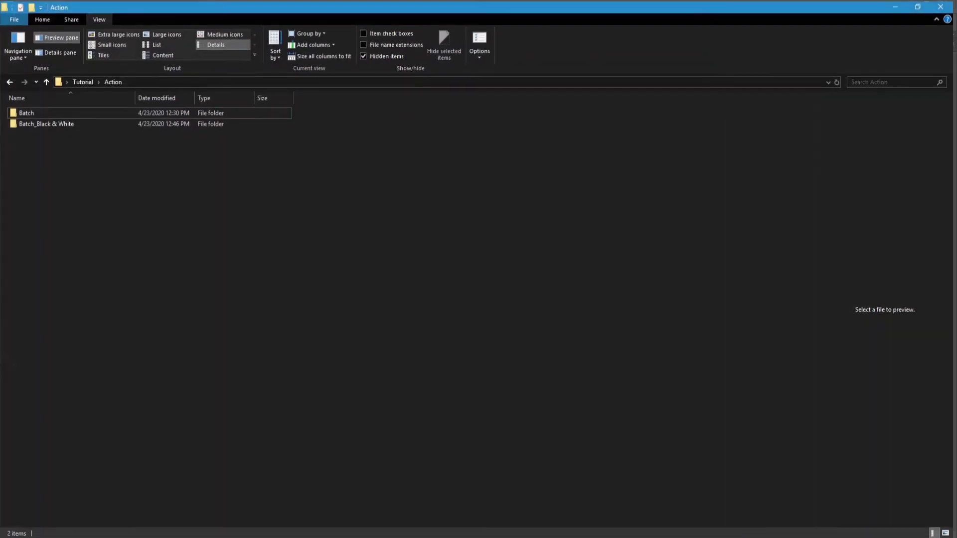
double_click(58, 123)
click(41, 128)
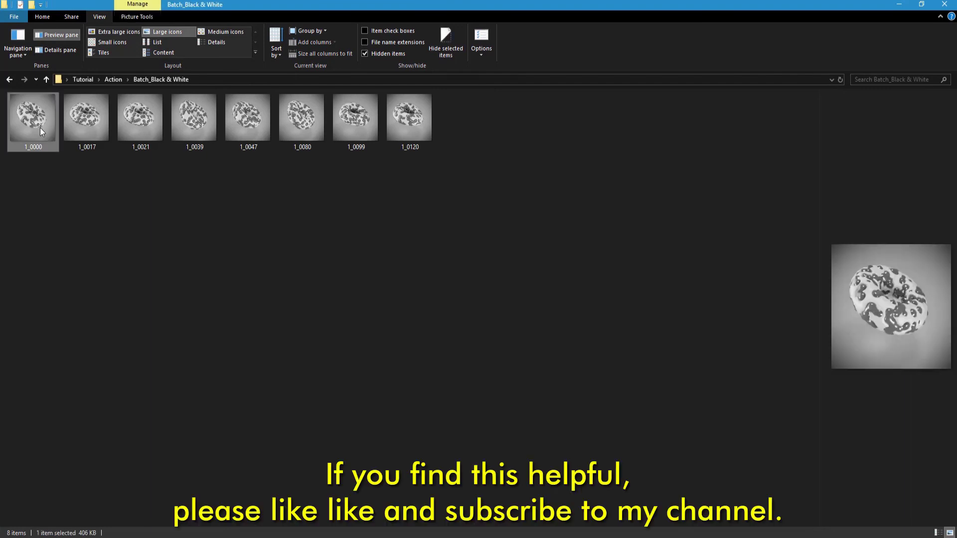
double_click(39, 128)
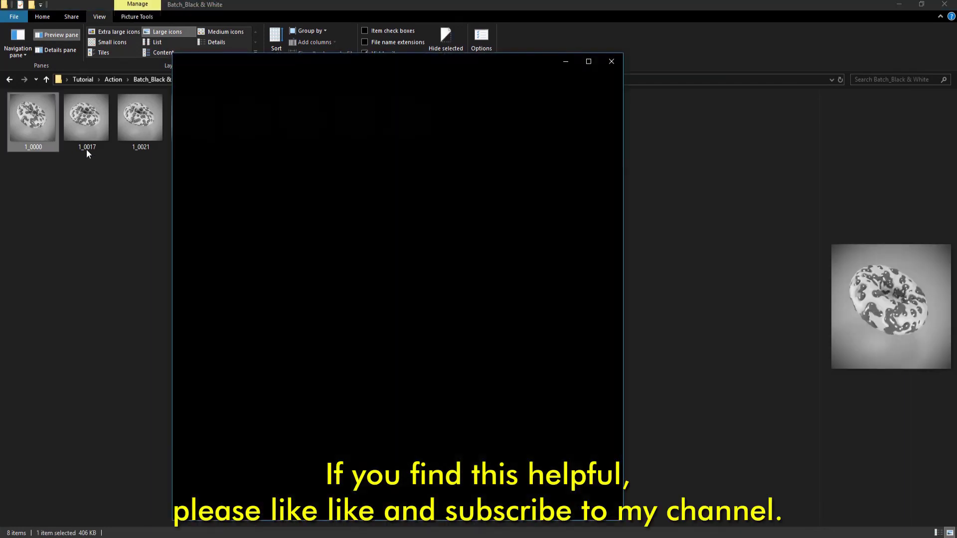
scroll(312, 285, down, 1)
scroll(314, 289, down, 1)
scroll(478, 374, down, 1)
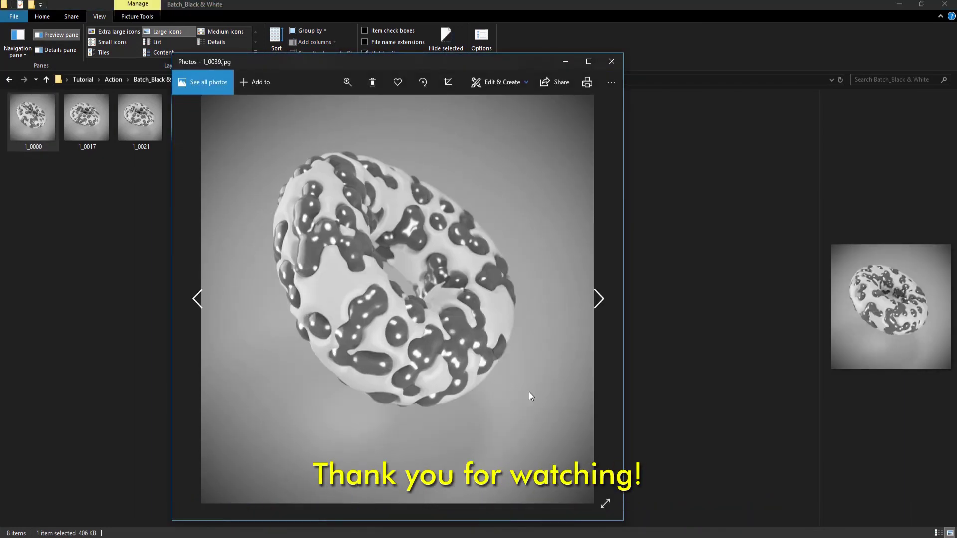
scroll(543, 374, down, 1)
scroll(560, 352, down, 1)
scroll(558, 356, down, 1)
scroll(558, 356, down, 1)
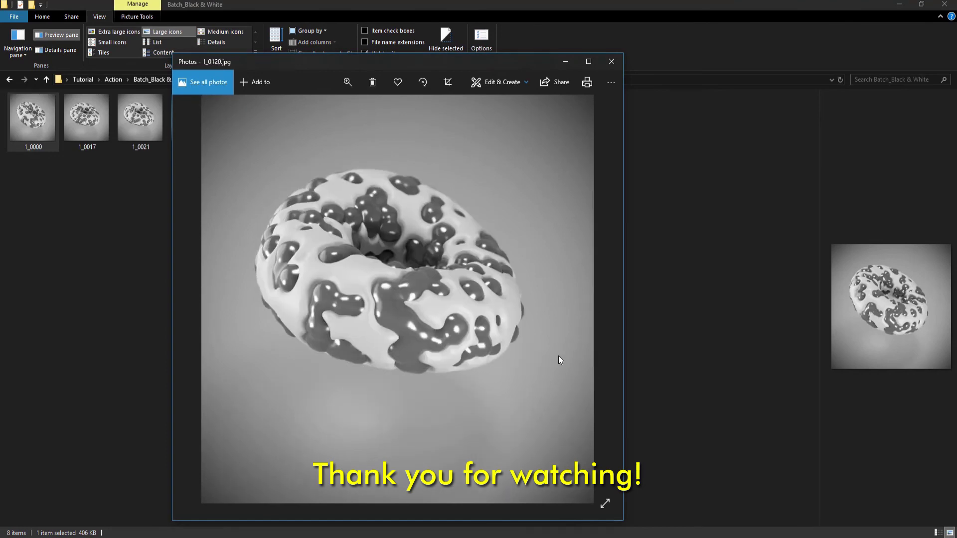